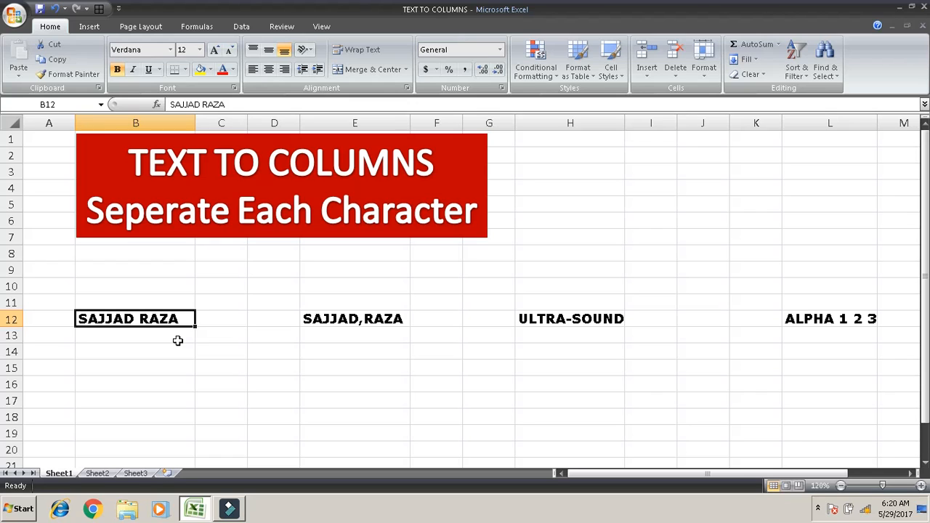
Split the full name in cell B12 into columns B and C using Text to Columns with the Fixed width type
left_click(242, 28)
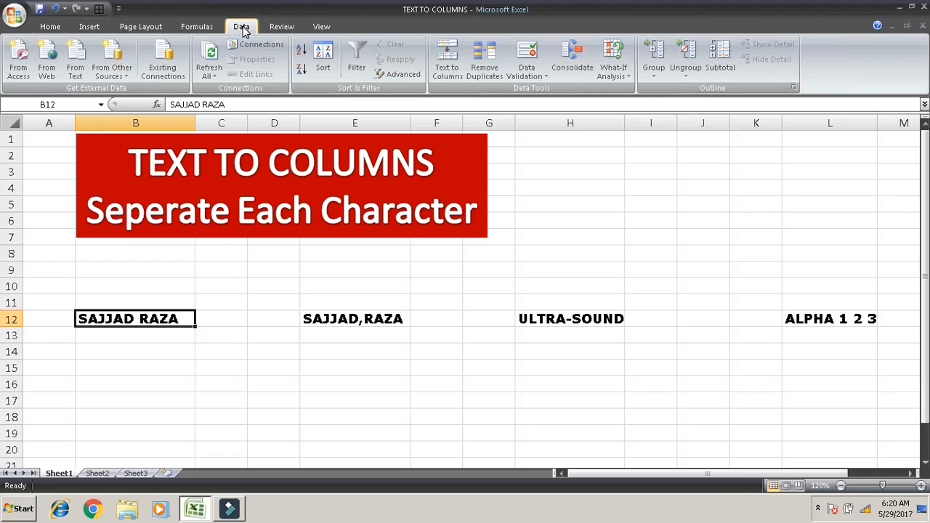
left_click(451, 71)
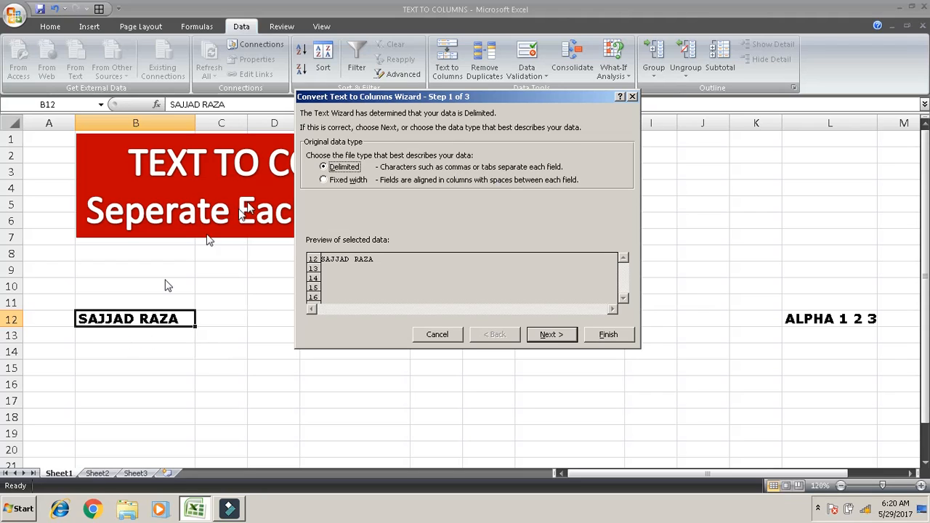
left_click(328, 184)
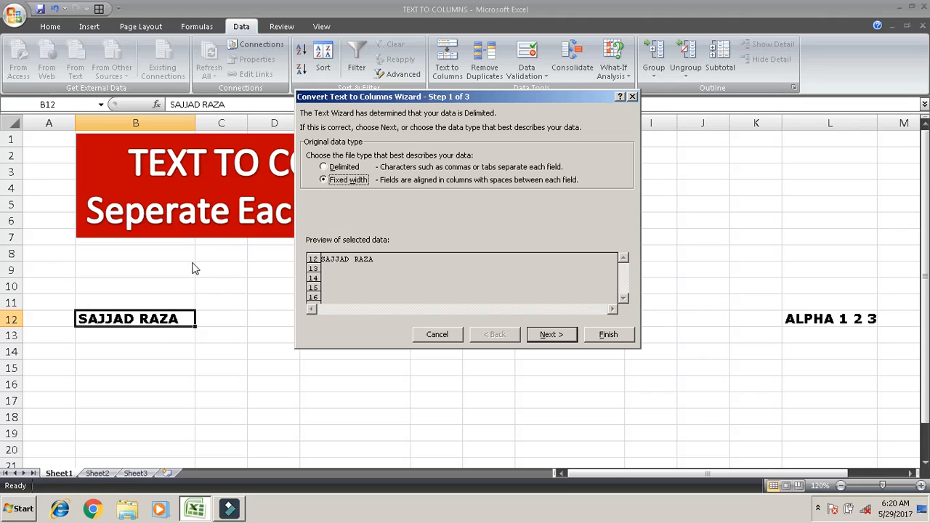
left_click(552, 335)
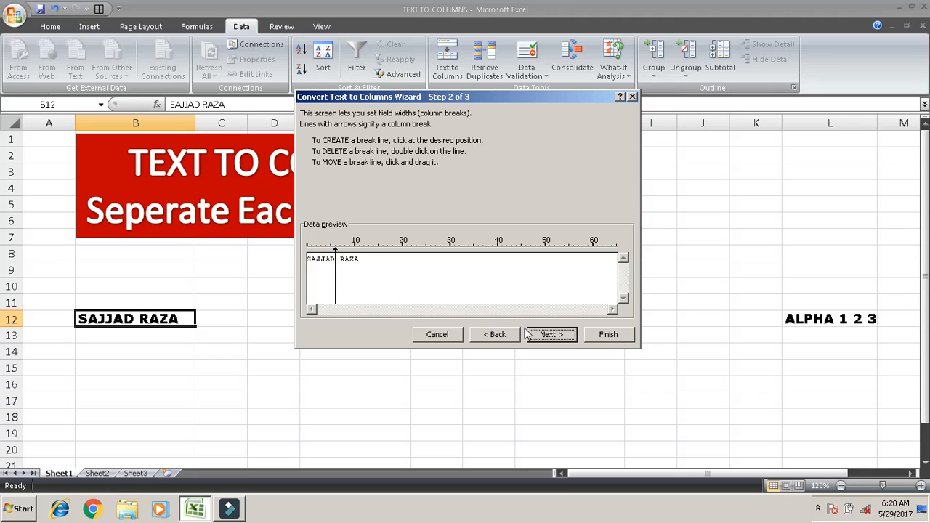
left_click(552, 335)
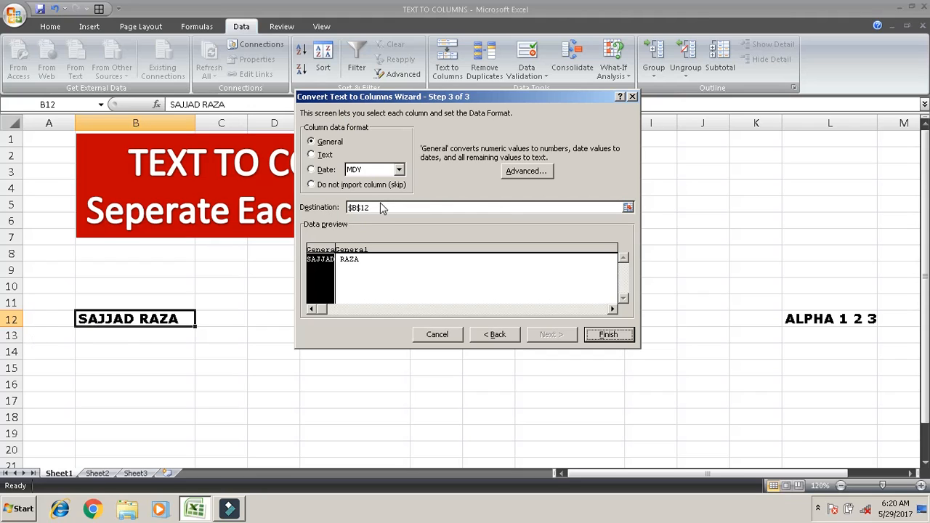
left_click(609, 335)
left_click(324, 363)
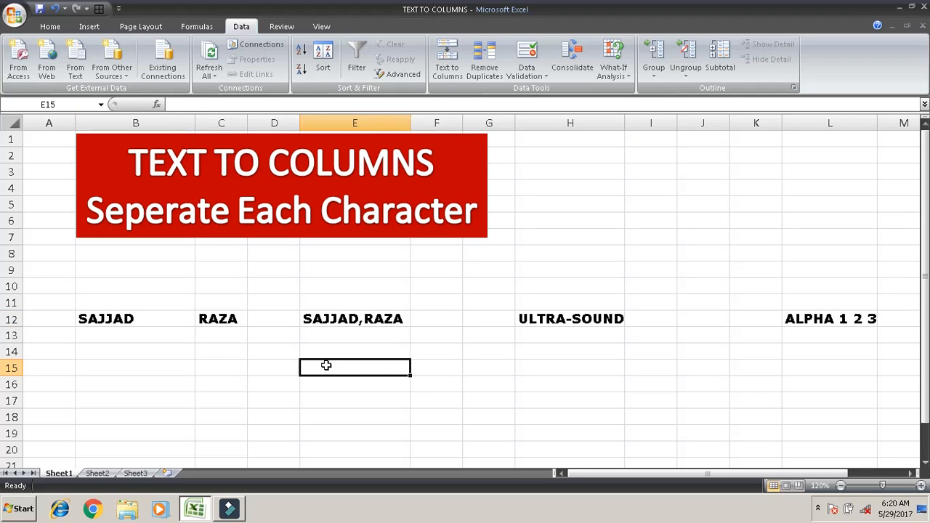
left_click(139, 316)
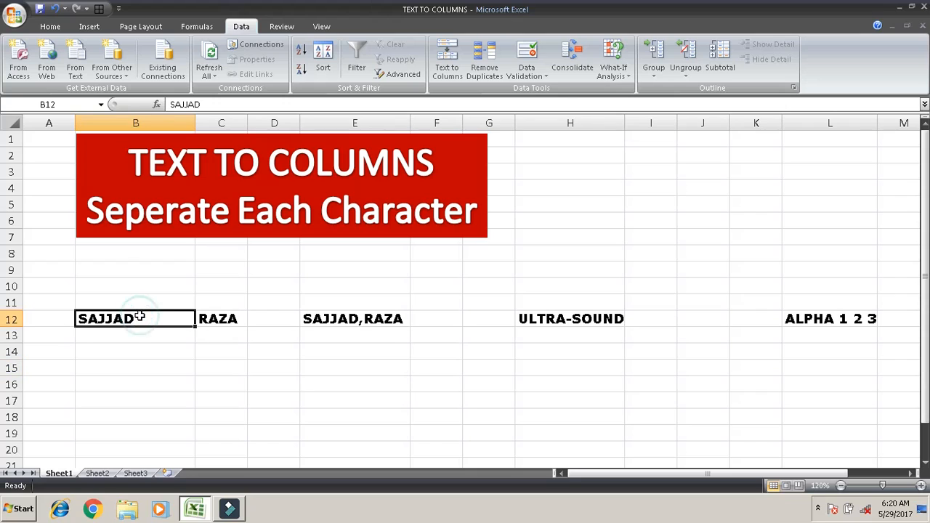
left_click(209, 320)
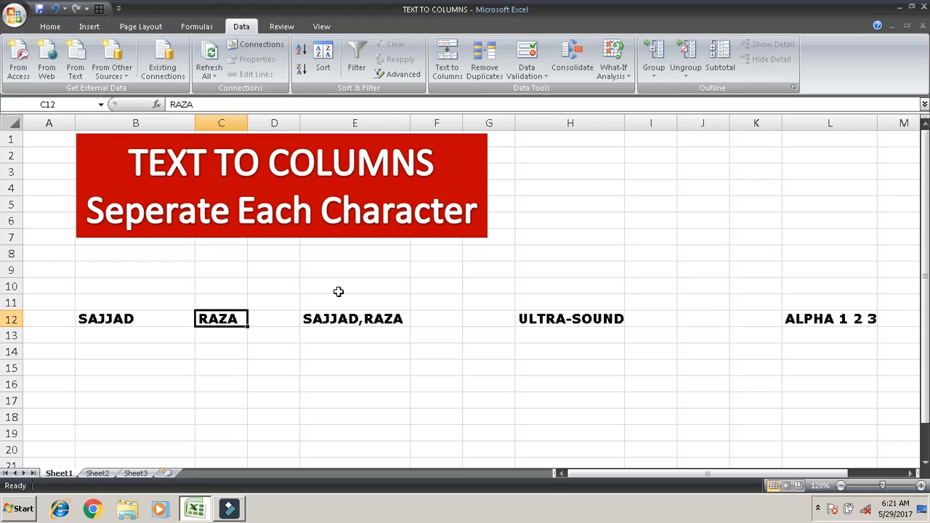
Split the comma-separated name in cell E12 using Text to Columns as Delimited, with Comma as the only delimiter
left_click(347, 319)
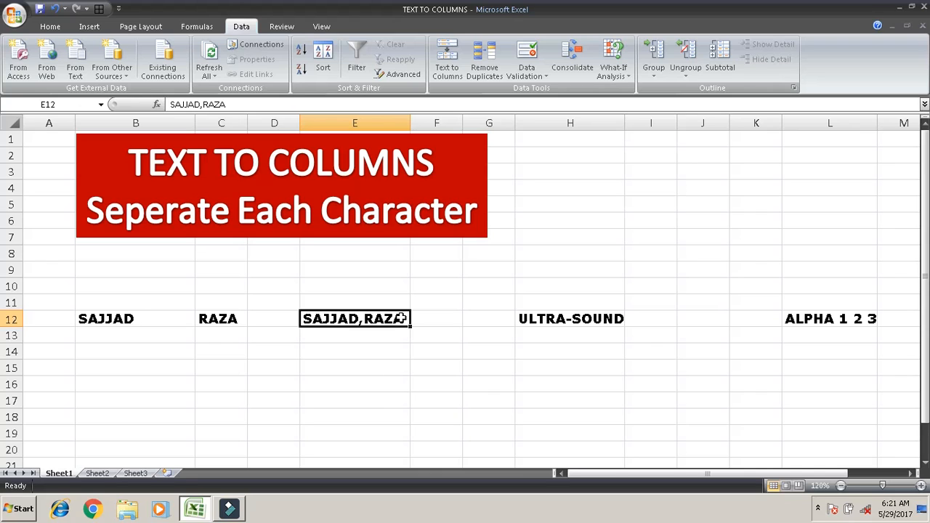
left_click(455, 64)
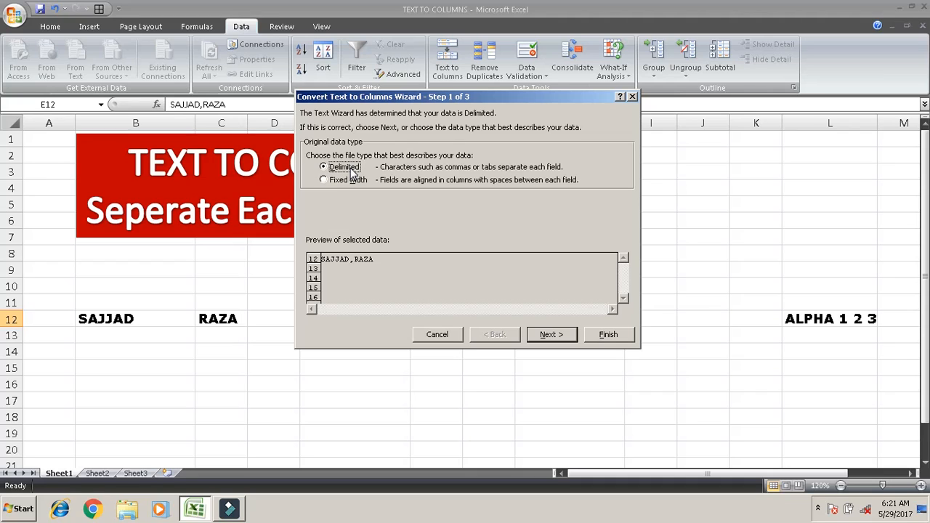
left_click(540, 337)
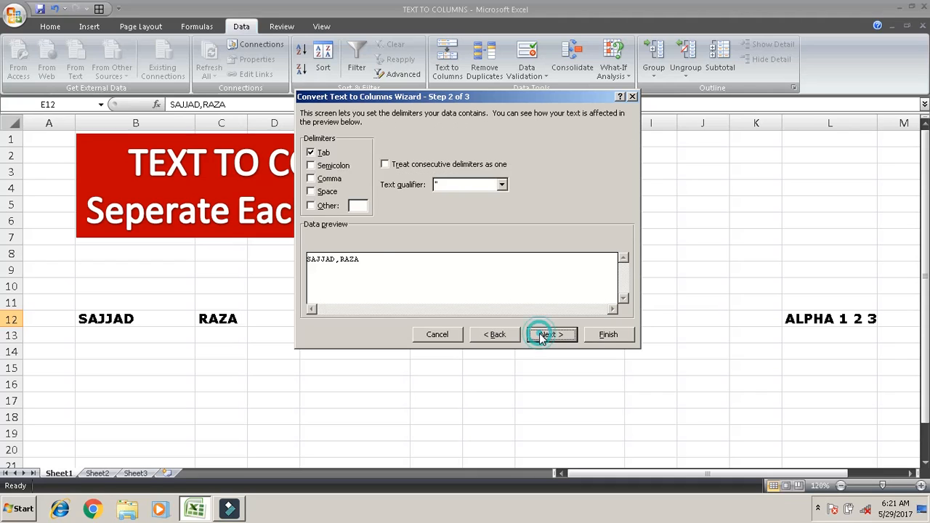
left_click(311, 154)
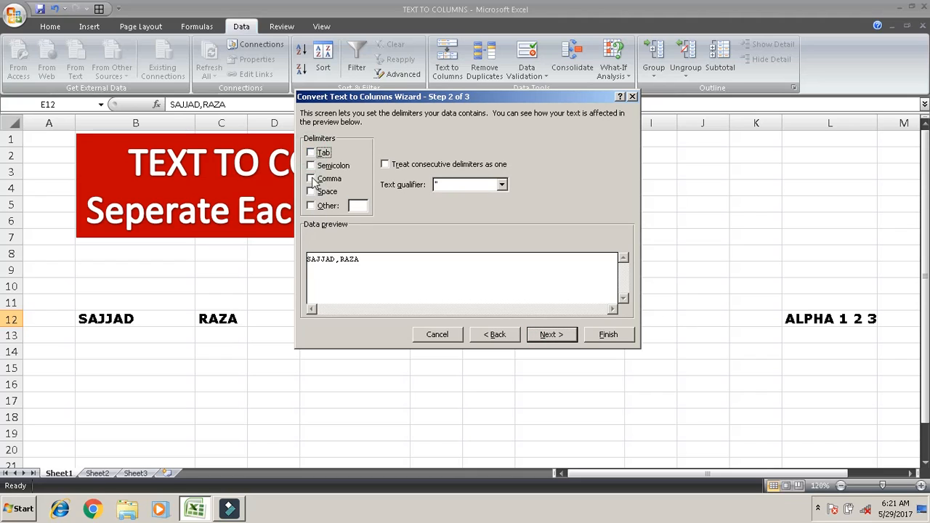
left_click(312, 179)
left_click(312, 179)
left_click(312, 179)
left_click(554, 336)
left_click(615, 334)
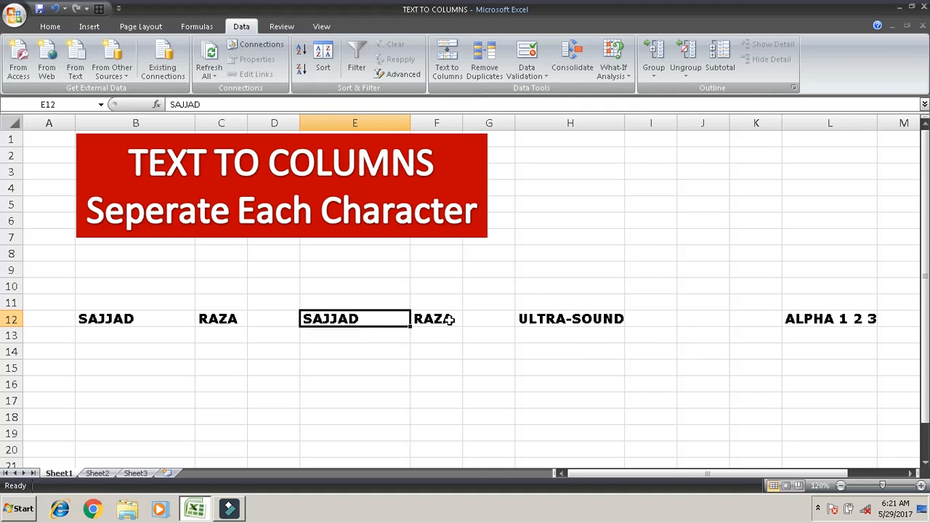
Split ULTRA-SOUND in cell H12 using Delimited Text to Columns with only the custom delimiter "-", and widen column I to fit its text
left_click(609, 317)
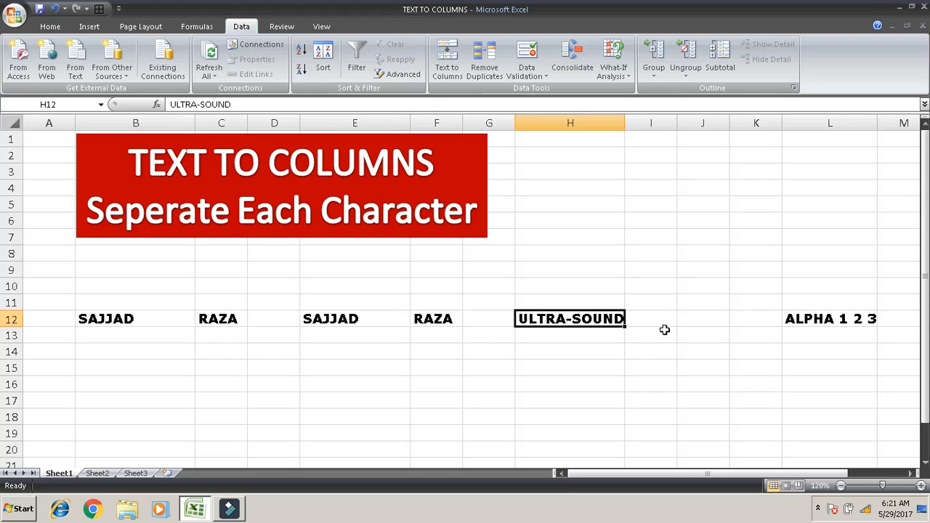
left_click(451, 57)
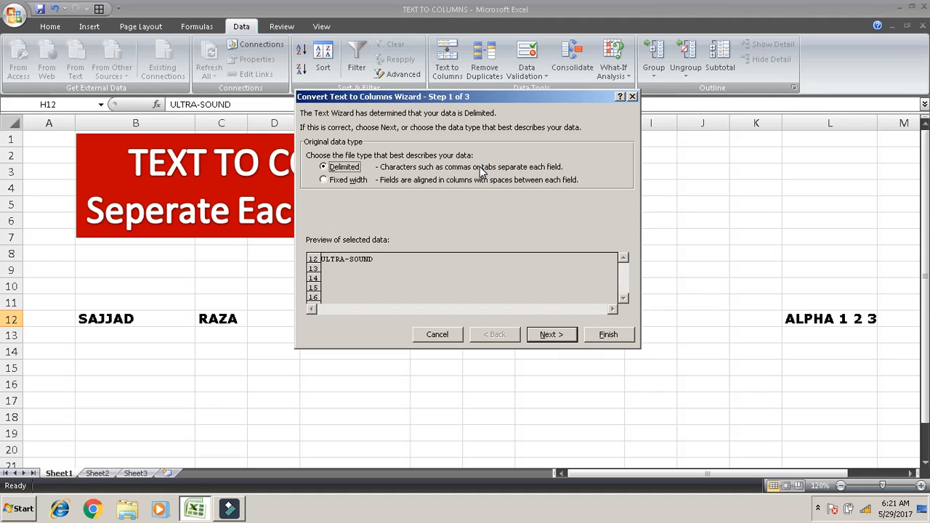
left_click(569, 333)
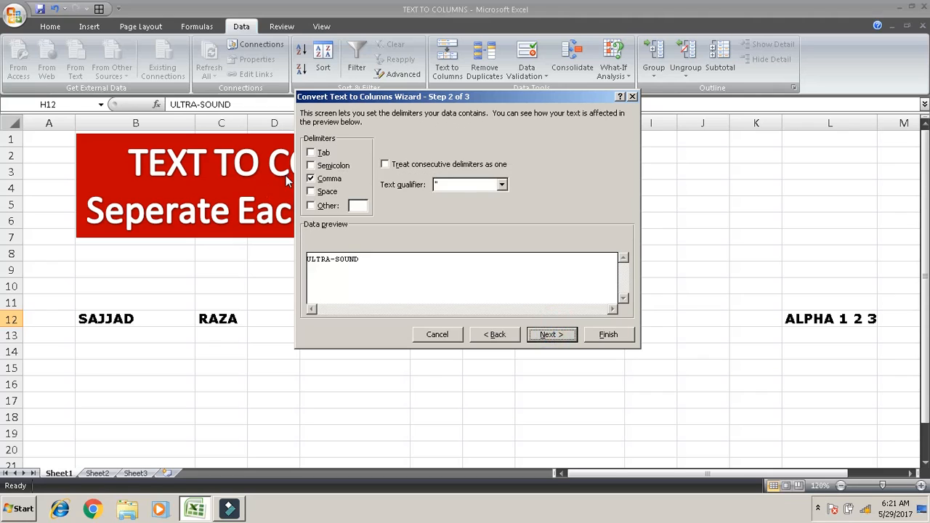
left_click(311, 179)
left_click(311, 207)
type("-")
left_click(559, 337)
left_click(598, 336)
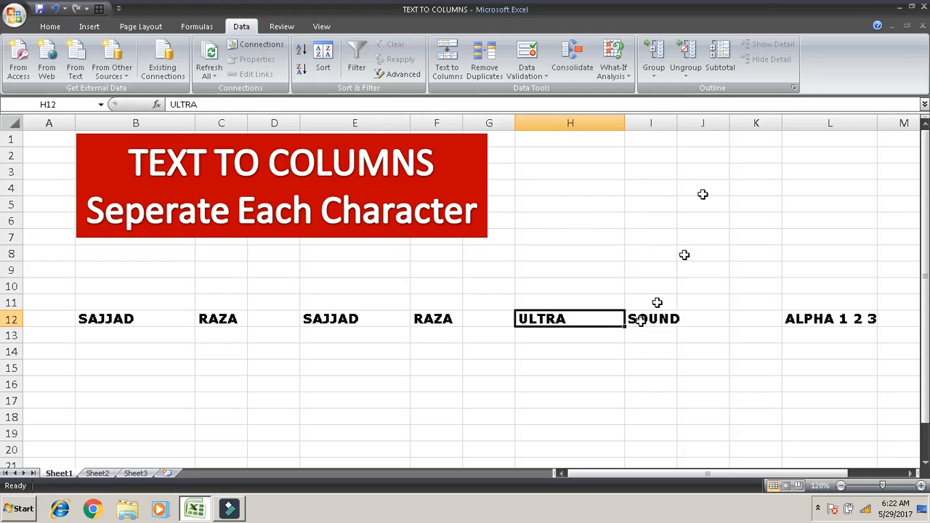
left_click_drag(676, 123, 684, 123)
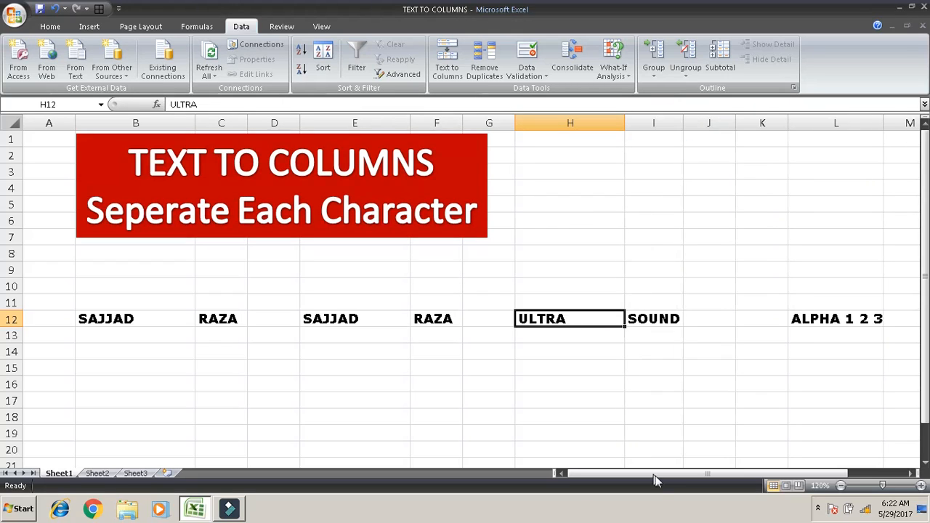
Split ALPHA 1 2 3 in cell L12 into separate columns using Text to Columns with Fixed width and the suggested breaks
left_click_drag(660, 466, 752, 476)
left_click(650, 317)
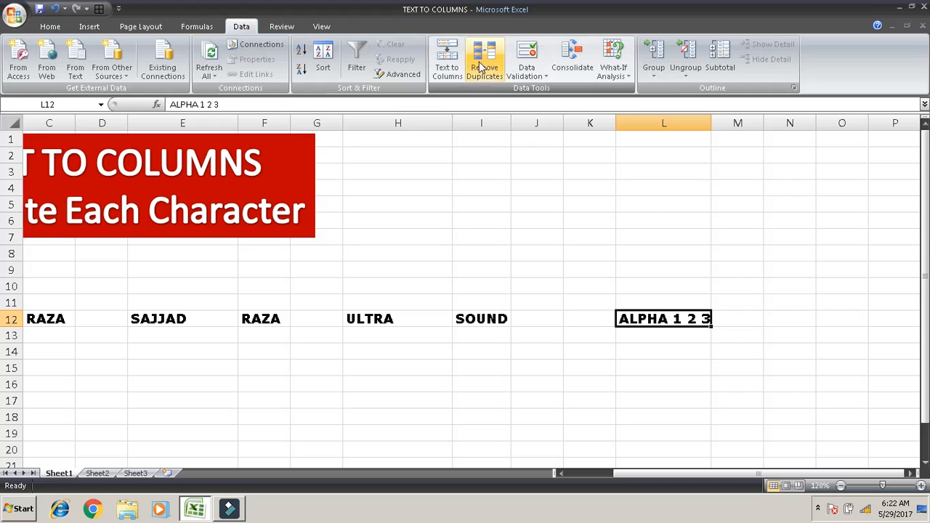
left_click(452, 66)
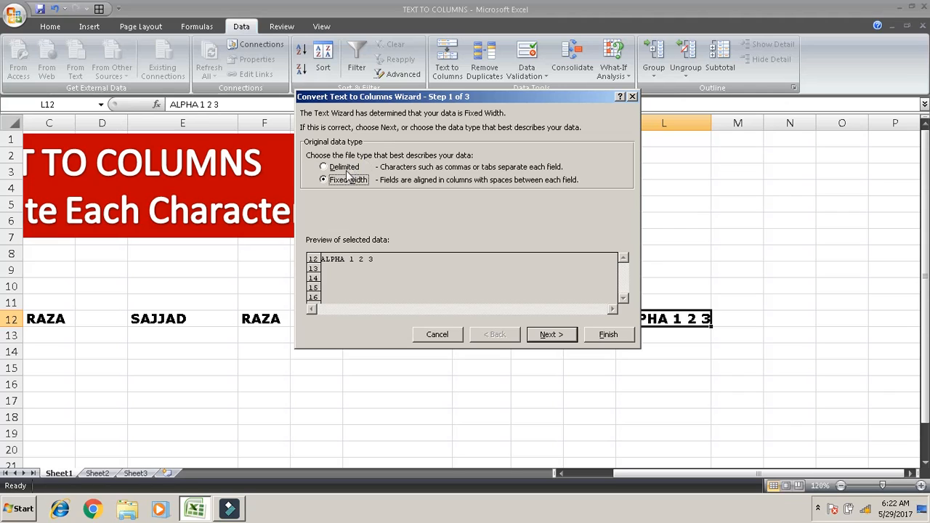
left_click(546, 334)
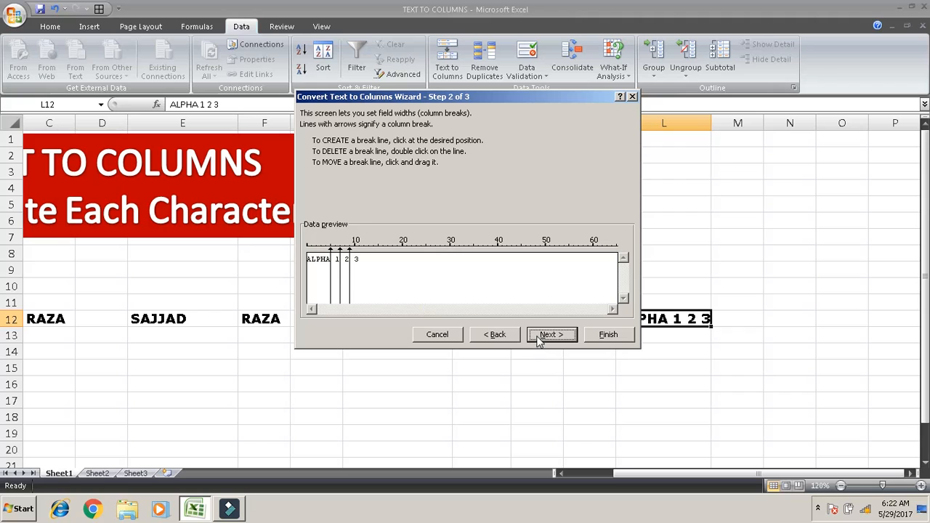
left_click(542, 336)
left_click(608, 336)
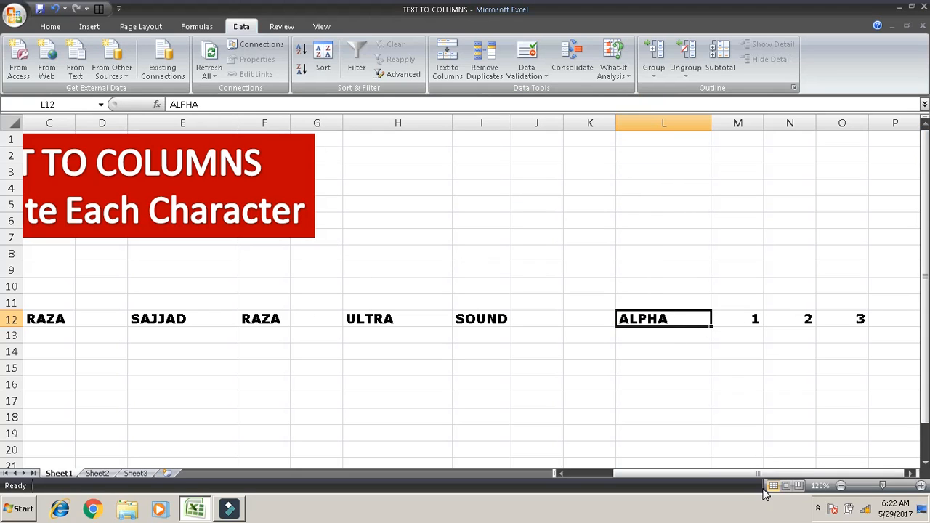
left_click_drag(690, 474, 682, 465)
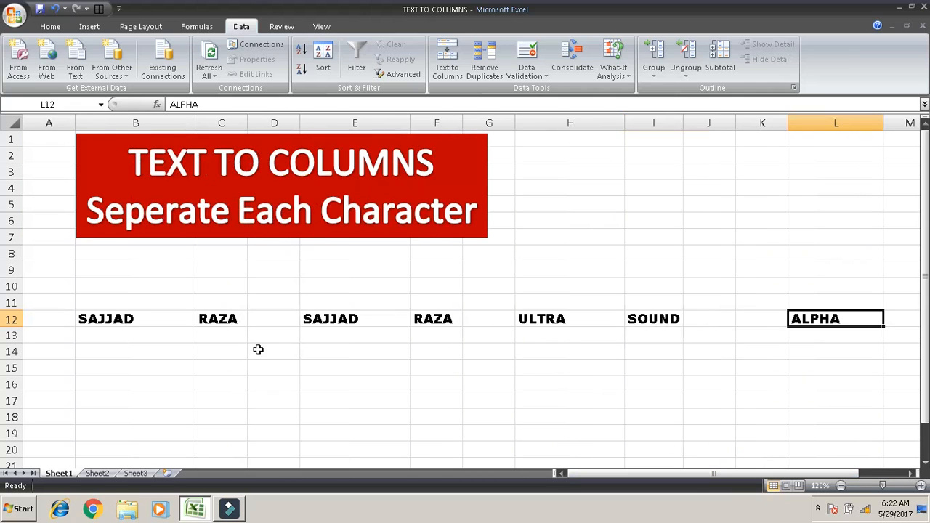
left_click(98, 375)
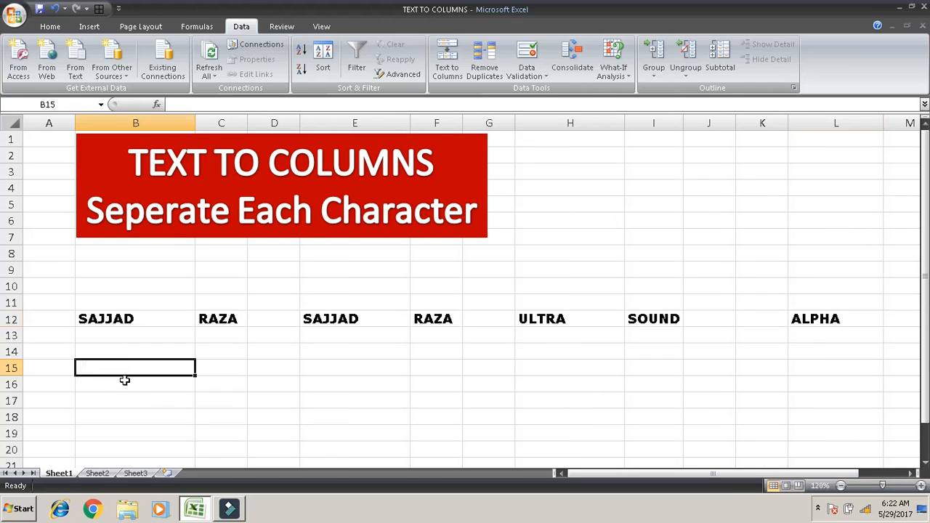
left_click(125, 383)
type("3")
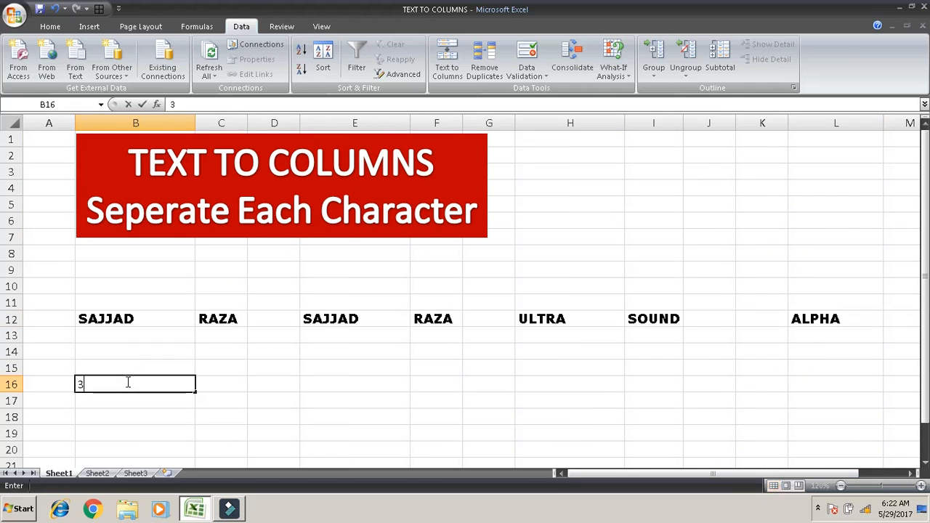
type("452119652")
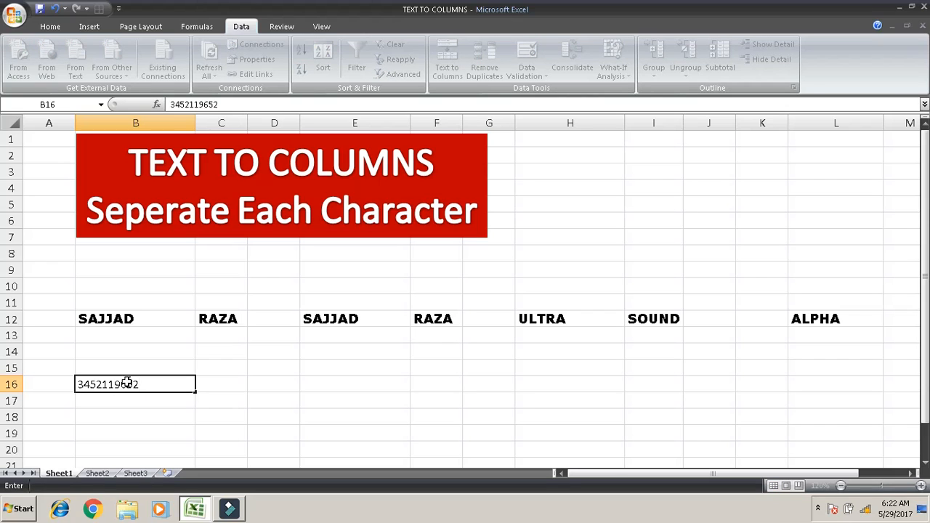
key("Return")
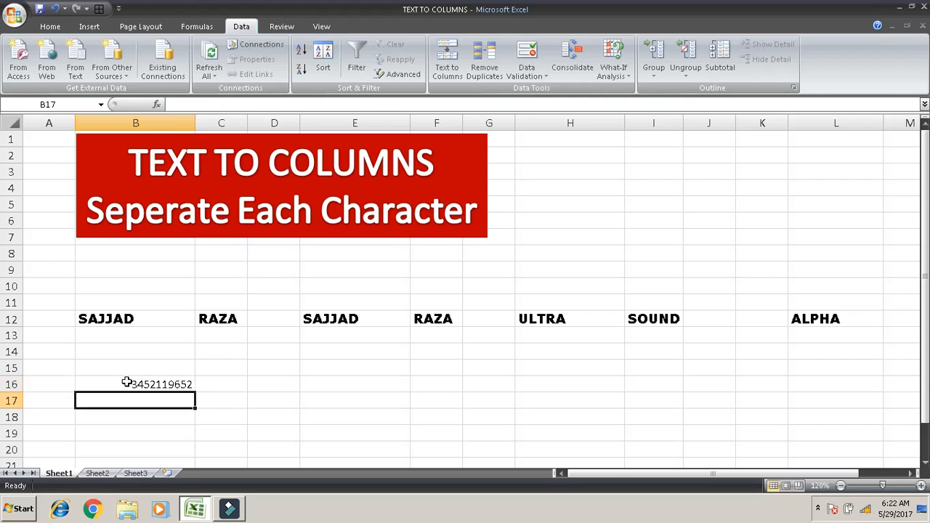
left_click(126, 383)
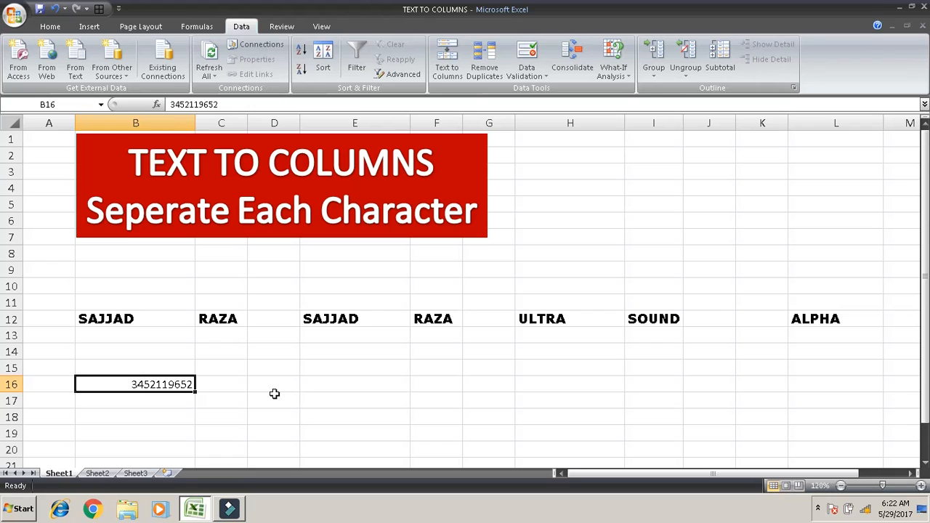
key("Delete")
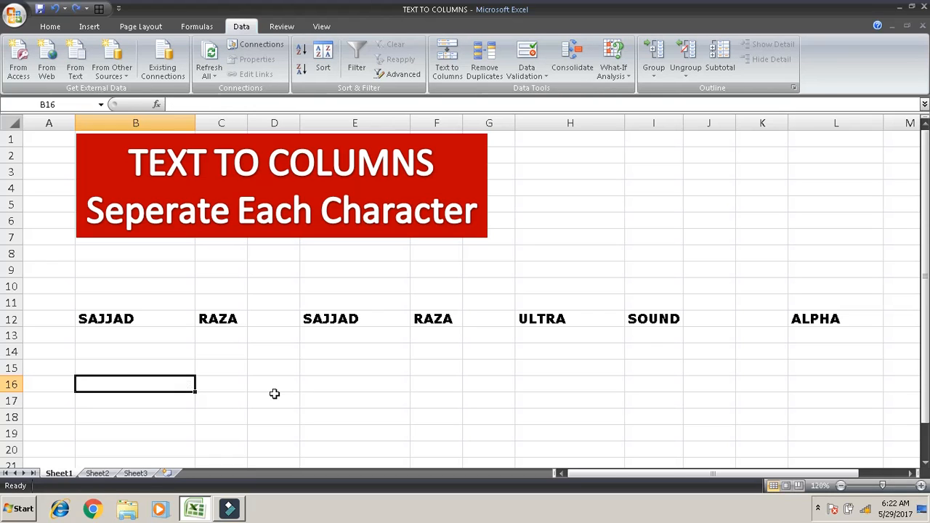
left_click(146, 314)
left_click(277, 356)
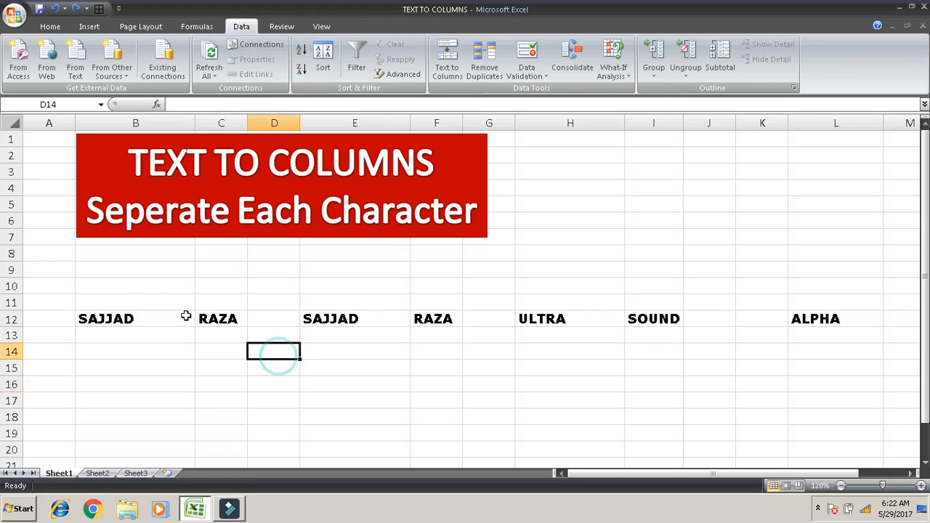
left_click(178, 319)
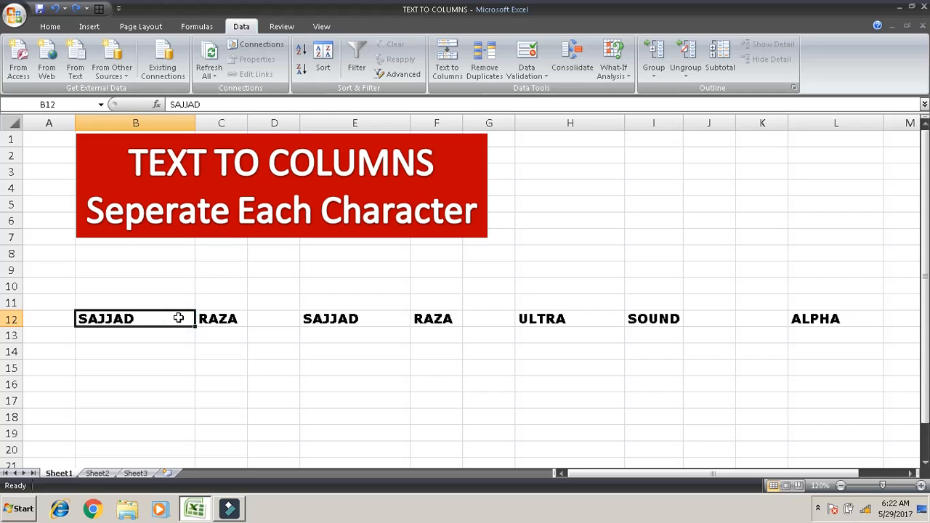